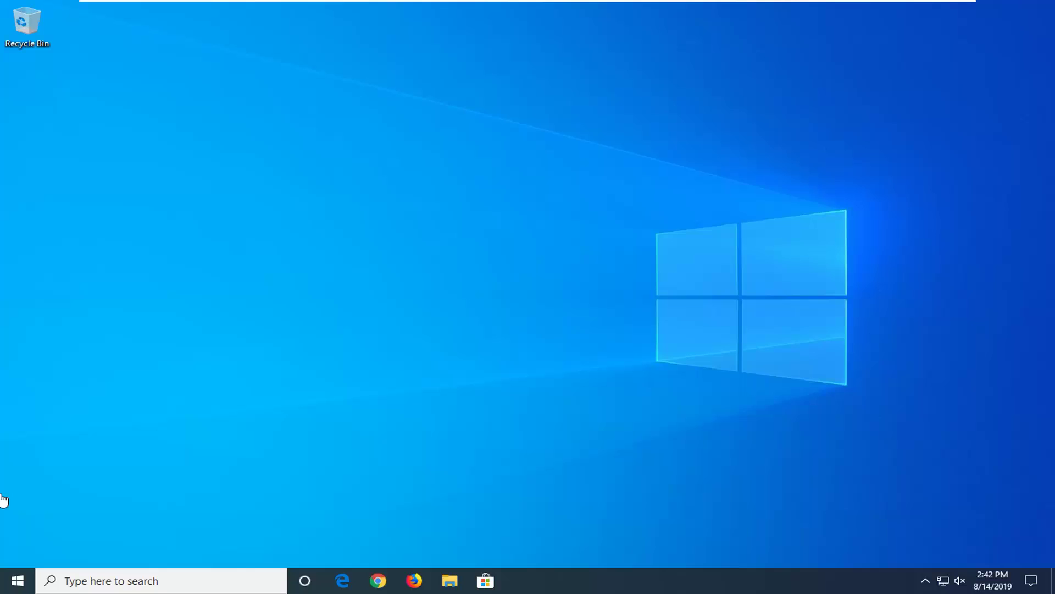
Search 'control panel' from Start, then go to Network and Sharing Center for Ethernet0
{"action": "left_click", "coordinate": [15, 587]}
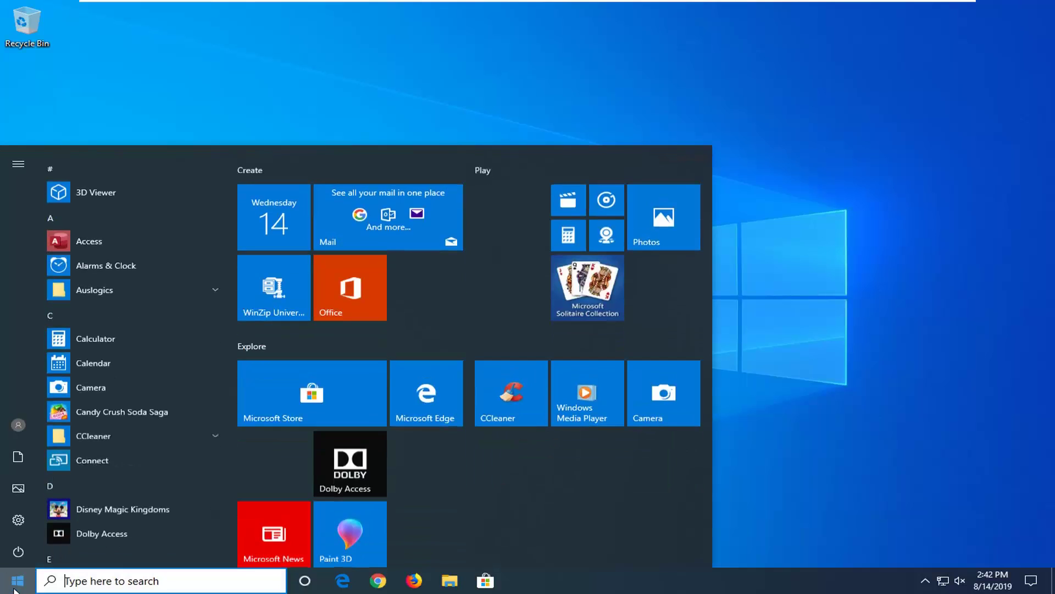
{"action": "type", "text": "control"}
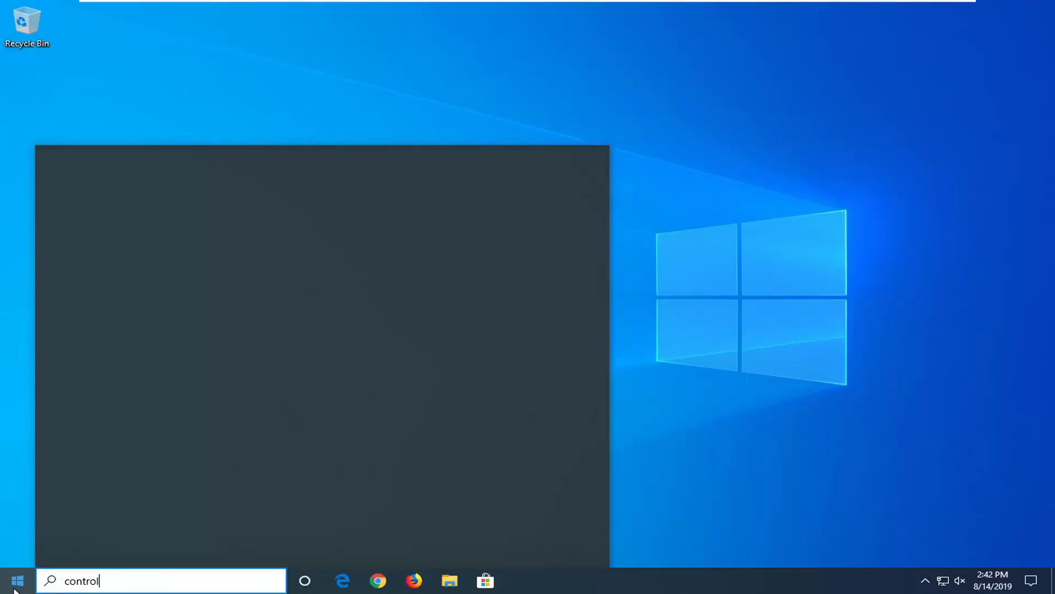
{"action": "type", "text": " panel"}
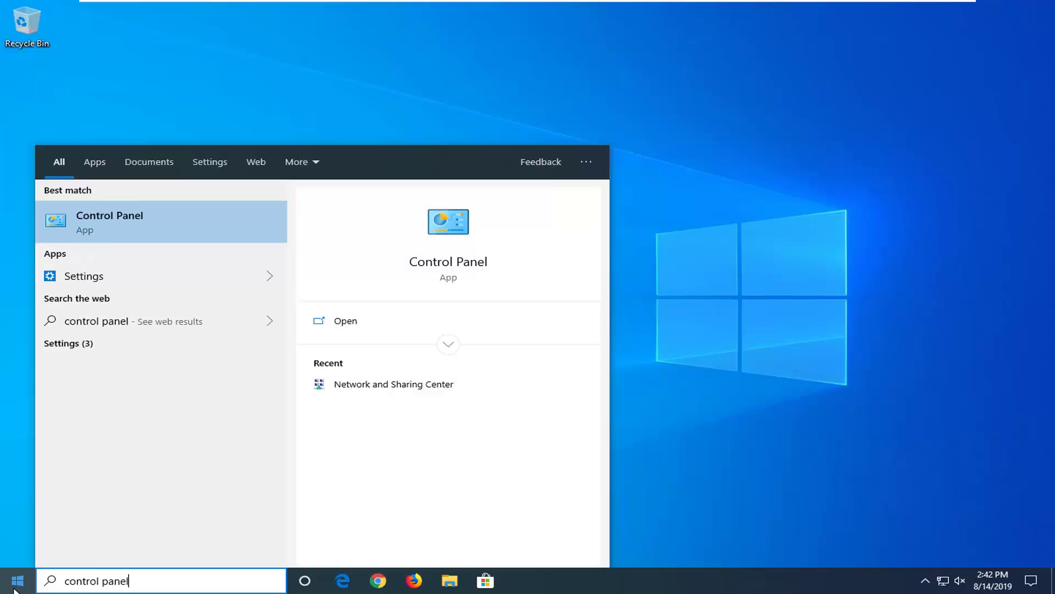
{"action": "left_click", "coordinate": [117, 227]}
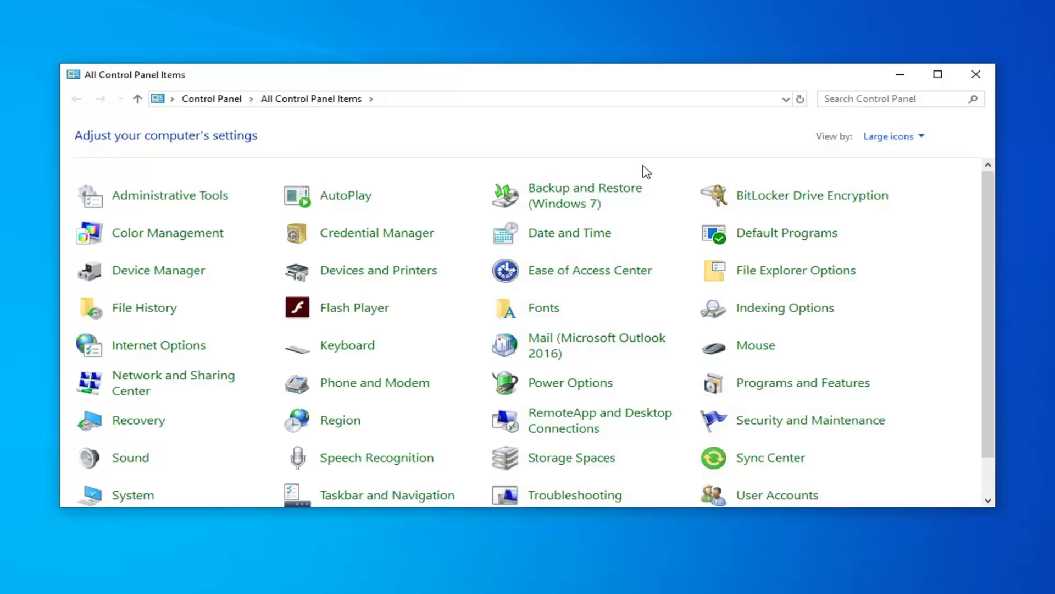
{"action": "left_click", "coordinate": [922, 136]}
{"action": "left_click", "coordinate": [684, 133]}
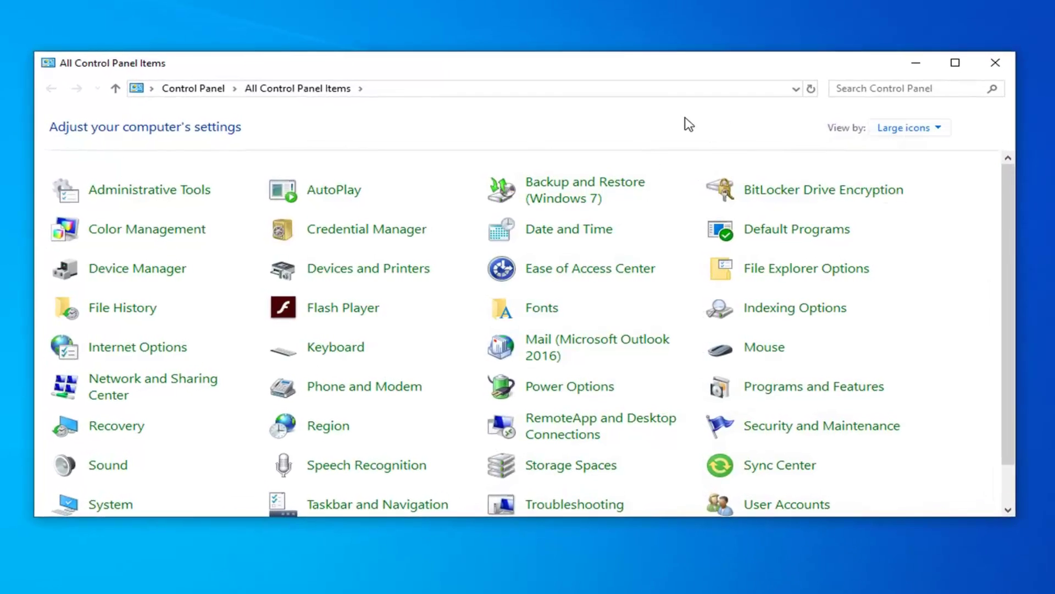
{"action": "left_click", "coordinate": [109, 394]}
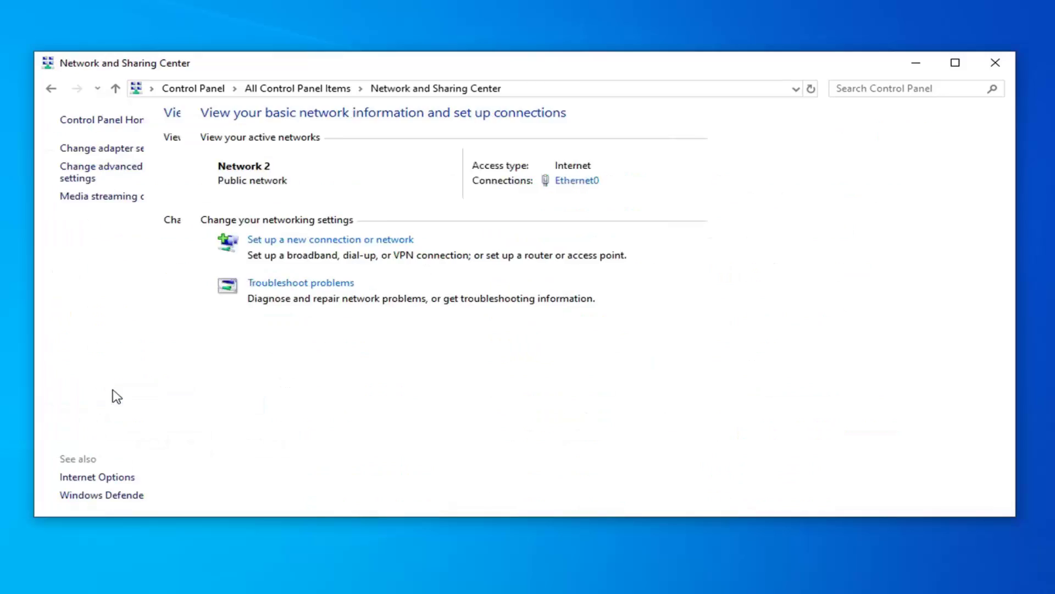
Set Ethernet0's TCP/IPv4 to obtain IP and DNS automatically, then close its properties and status windows
{"action": "left_click", "coordinate": [601, 182]}
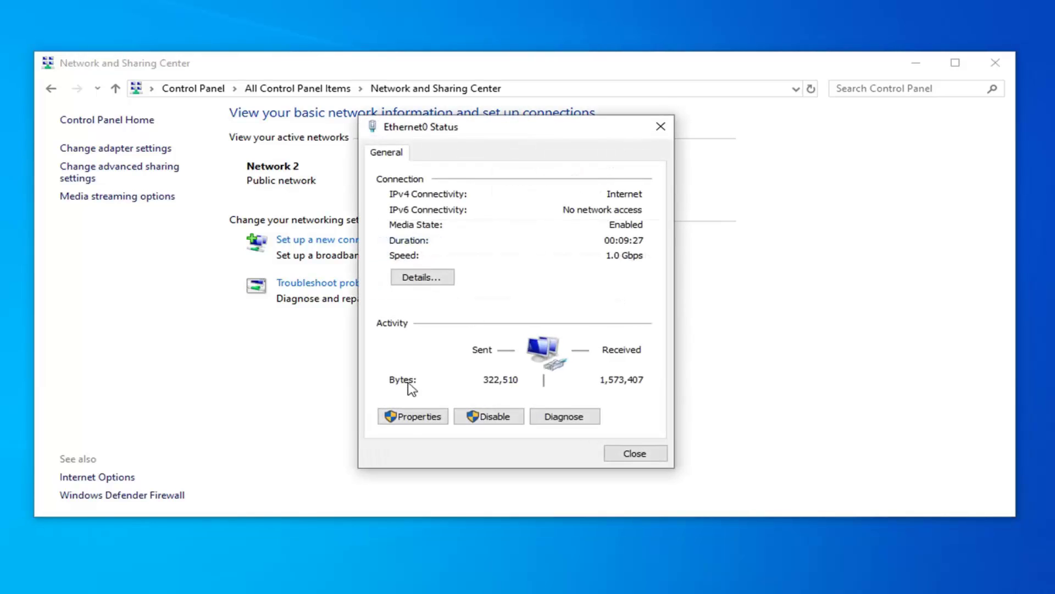
{"action": "left_click", "coordinate": [402, 420]}
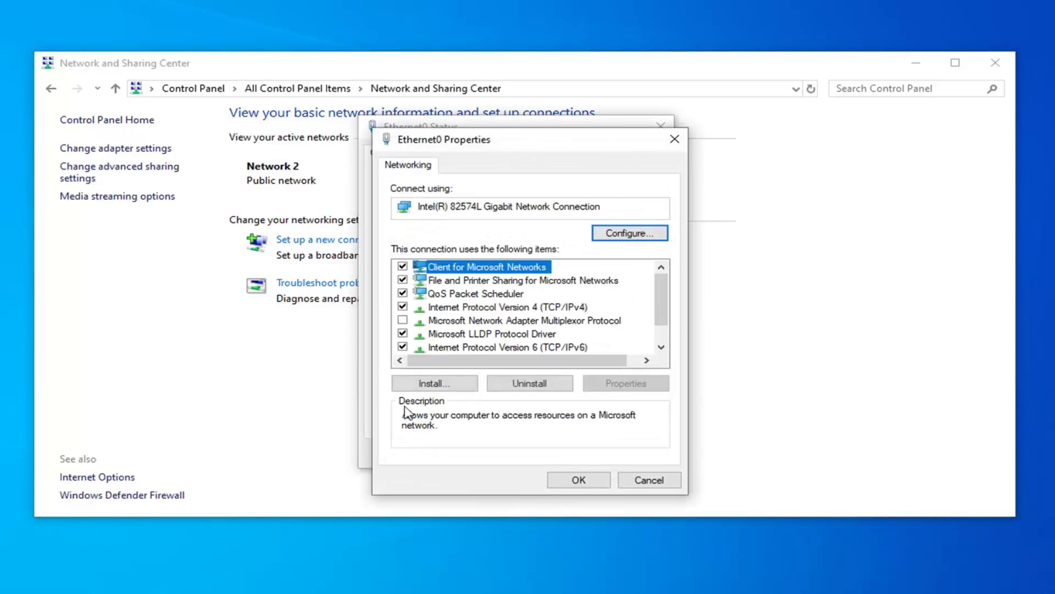
{"action": "left_click", "coordinate": [454, 308]}
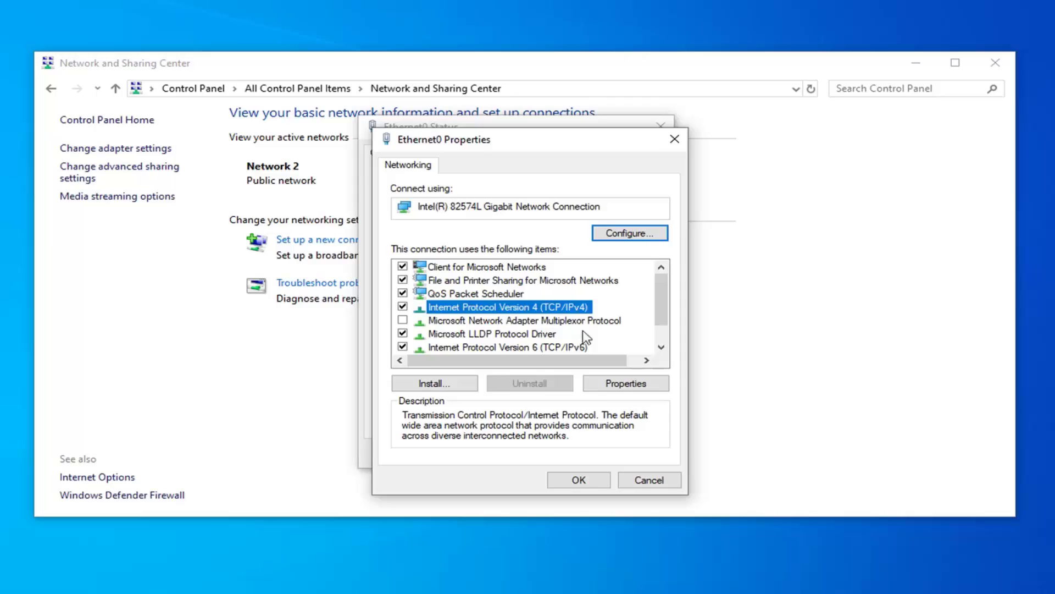
{"action": "left_click", "coordinate": [608, 384]}
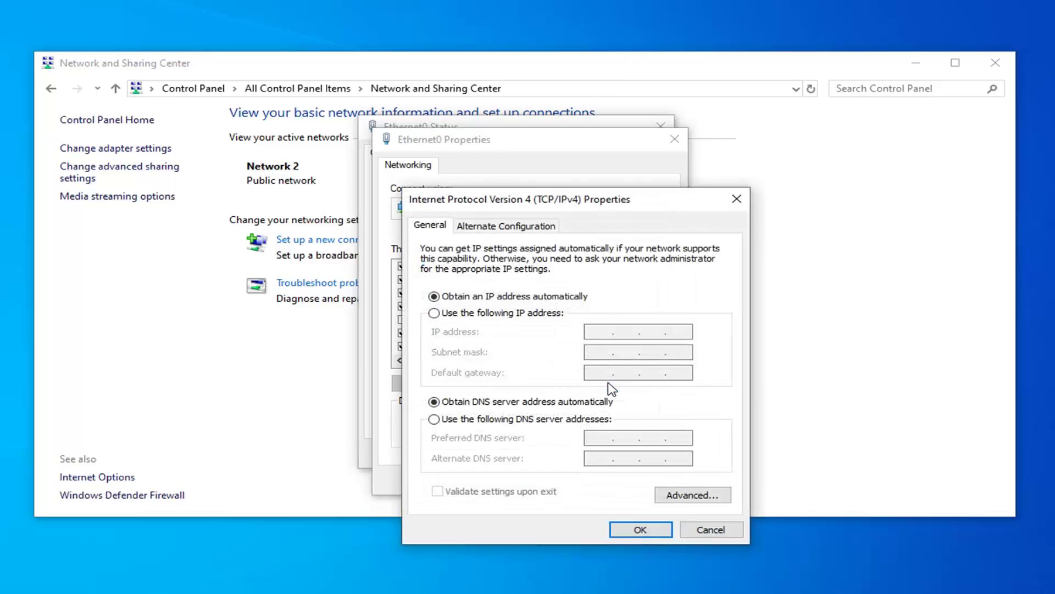
{"action": "left_click_drag", "start_coordinate": [577, 201], "coordinate": [538, 138]}
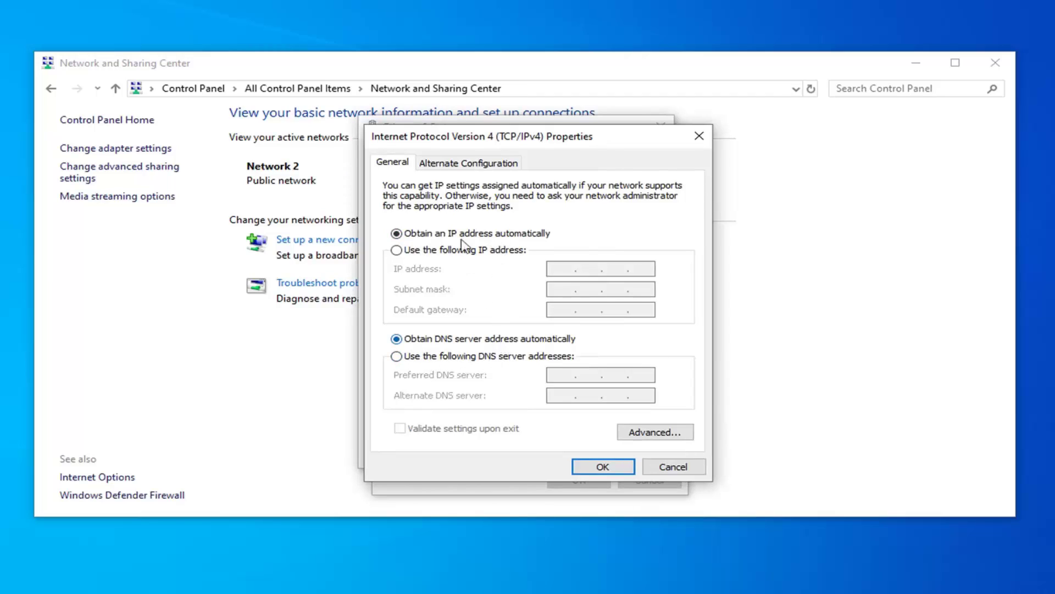
{"action": "left_click", "coordinate": [601, 467]}
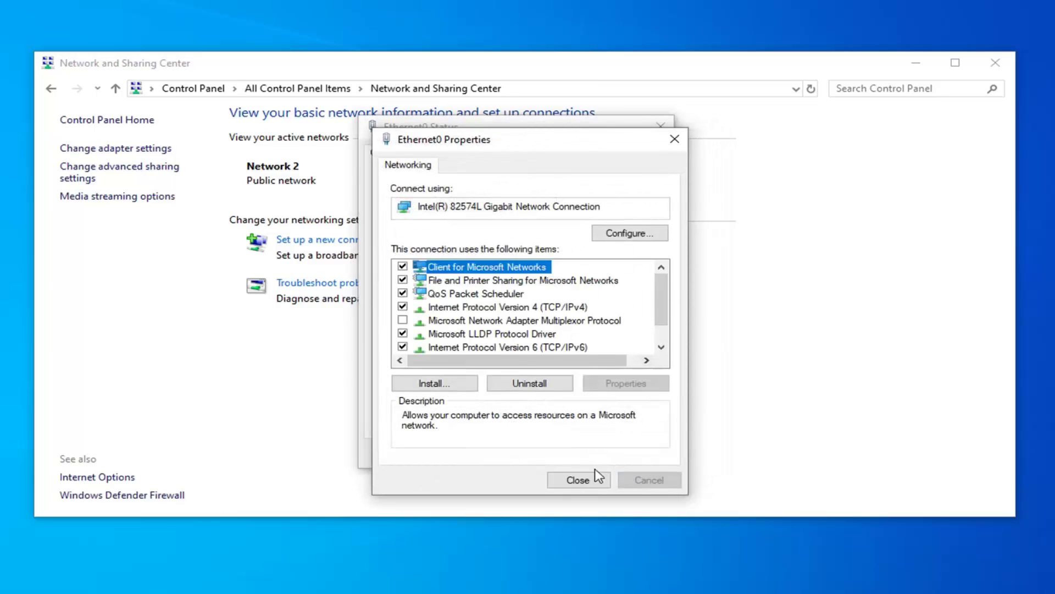
{"action": "left_click", "coordinate": [580, 481]}
{"action": "left_click", "coordinate": [632, 457]}
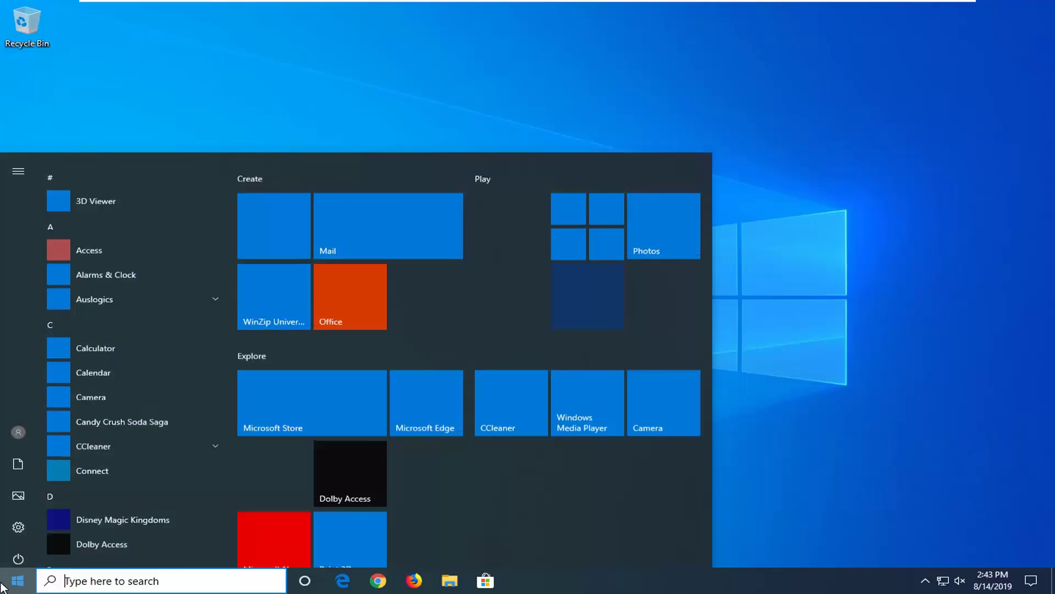
Search 'cmd' and run Command Prompt as administrator
{"action": "type", "text": "cmd"}
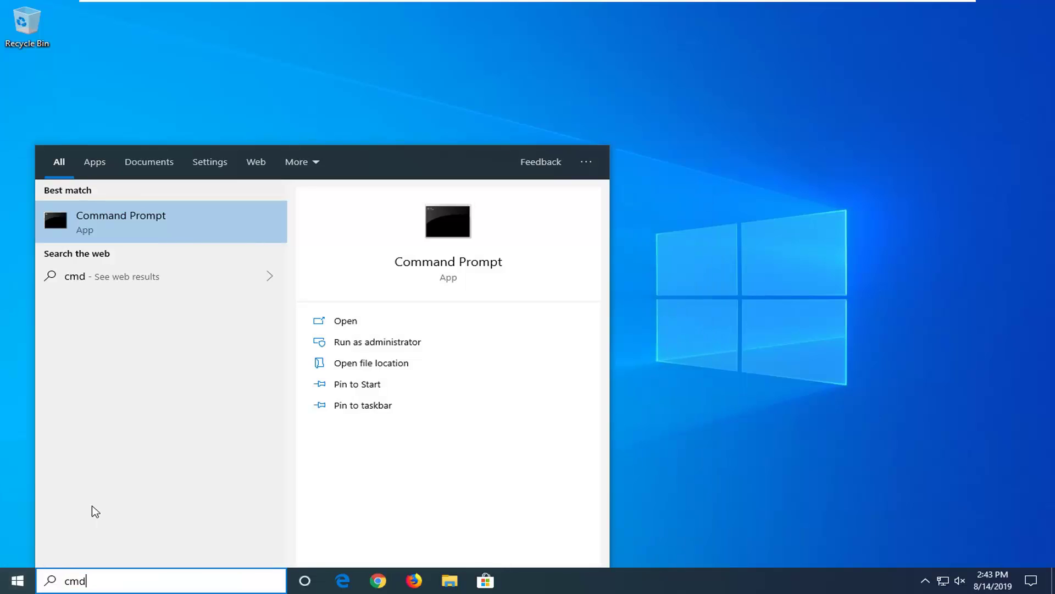
{"action": "right_click", "coordinate": [131, 237]}
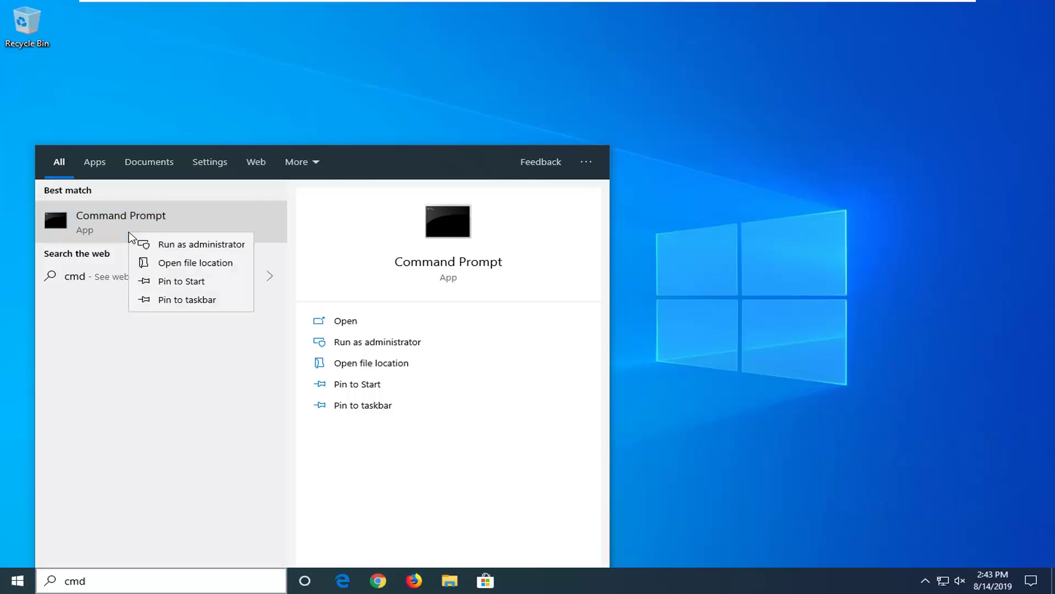
{"action": "left_click", "coordinate": [191, 246]}
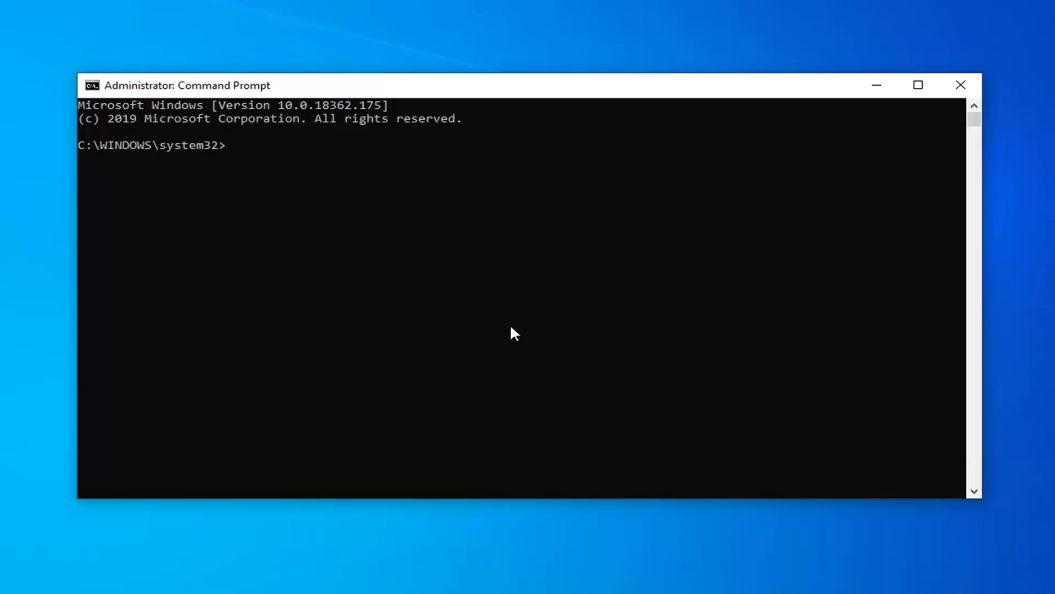
Run 'ipconfig /flushdns' and 'netsh winsock reset', then close Command Prompt
{"action": "type", "text": "ip"}
{"action": "type", "text": "config"}
{"action": "type", "text": " /flushdns"}
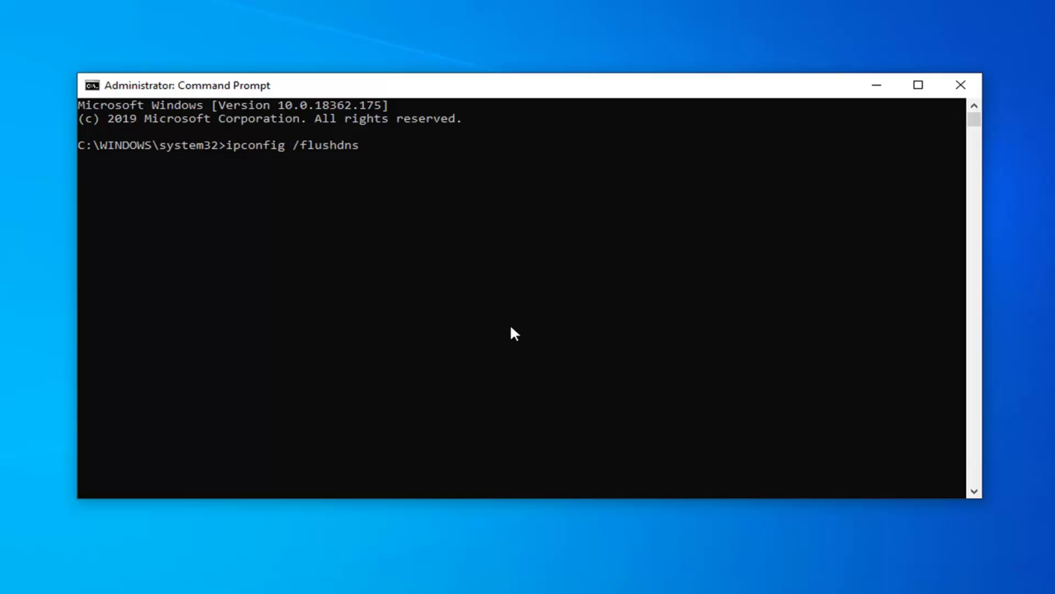
{"action": "key", "text": "Return"}
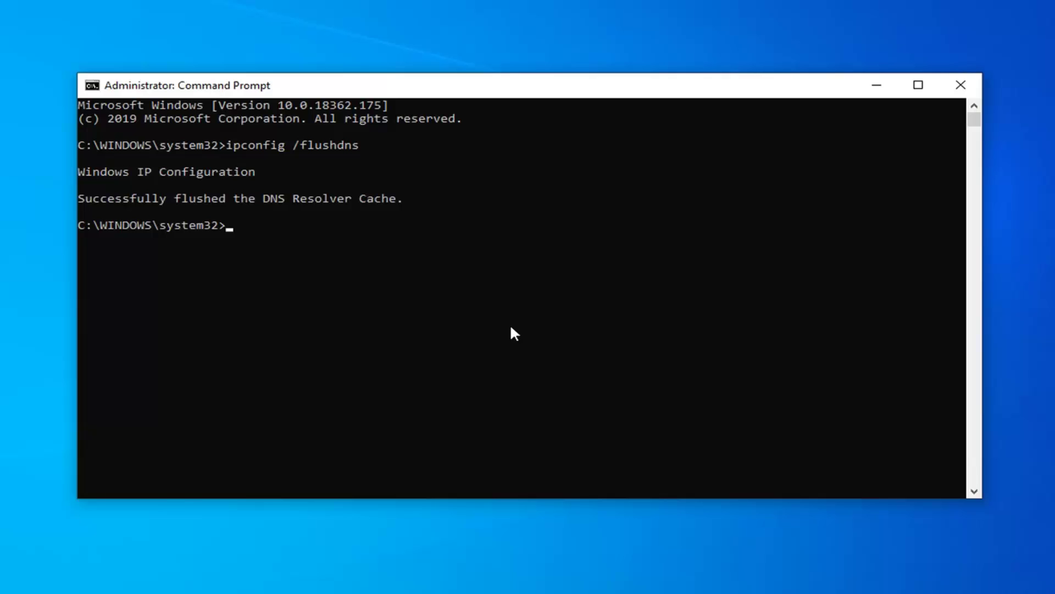
{"action": "type", "text": "ne"}
{"action": "type", "text": "tsh w"}
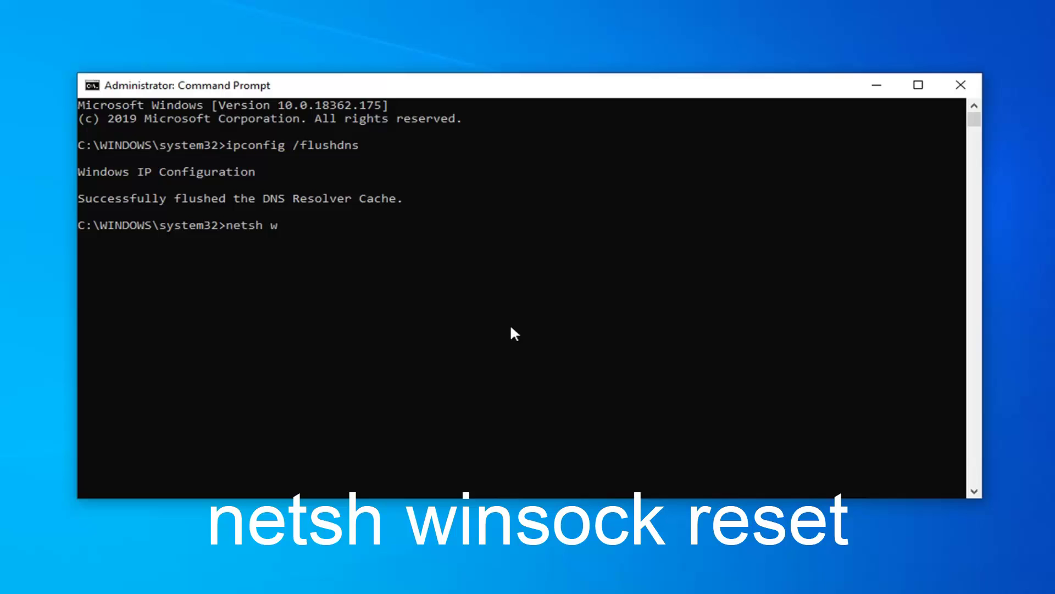
{"action": "type", "text": "inso"}
{"action": "type", "text": "ck reset"}
{"action": "key", "text": "Return"}
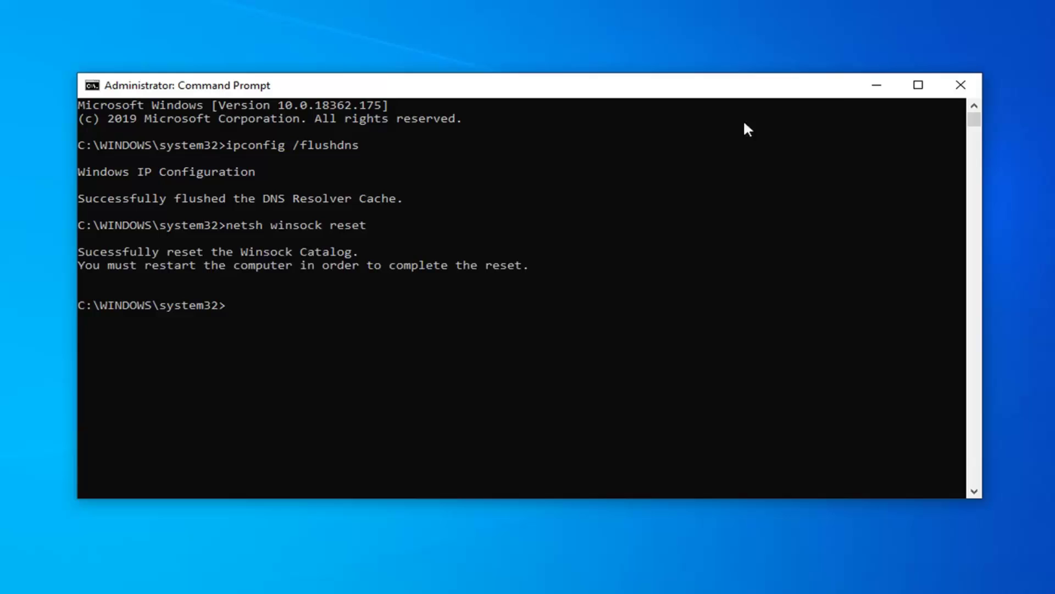
{"action": "left_click", "coordinate": [960, 85]}
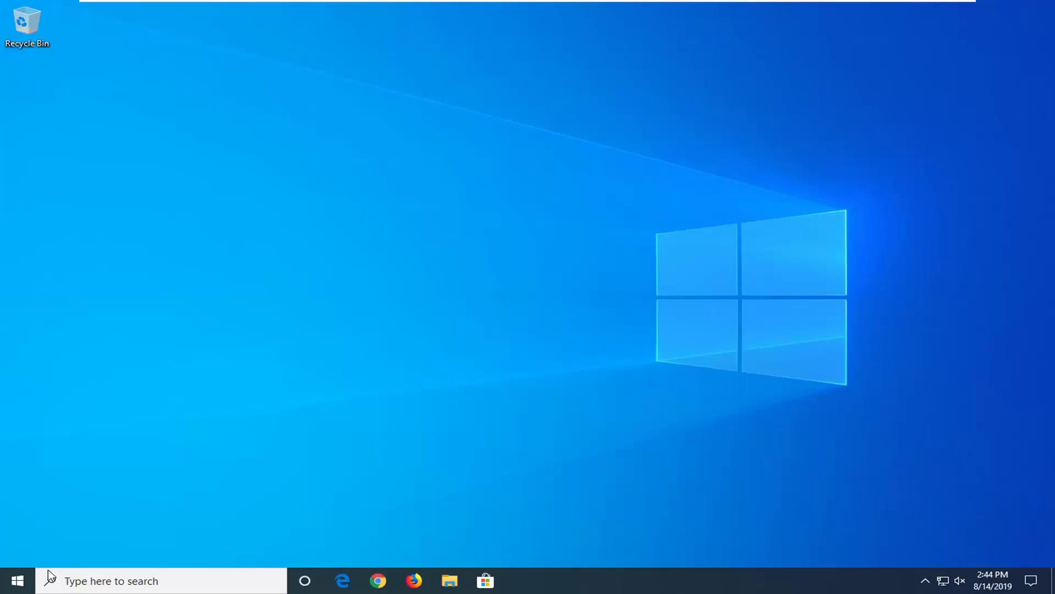
Search 'troubleshoot' and open the Troubleshoot settings page
{"action": "left_click", "coordinate": [3, 585]}
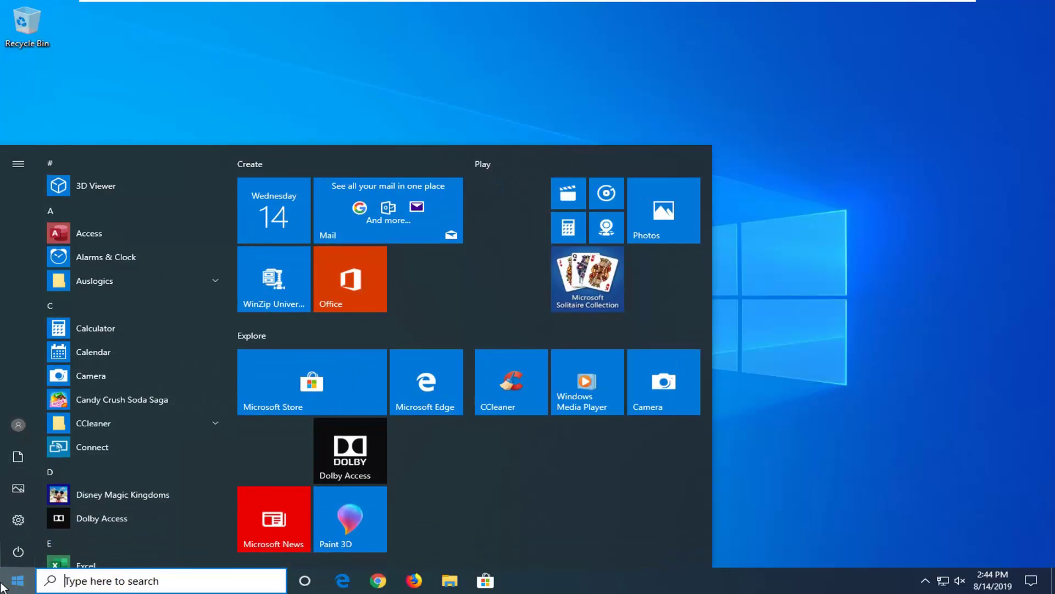
{"action": "type", "text": "troubleshoot"}
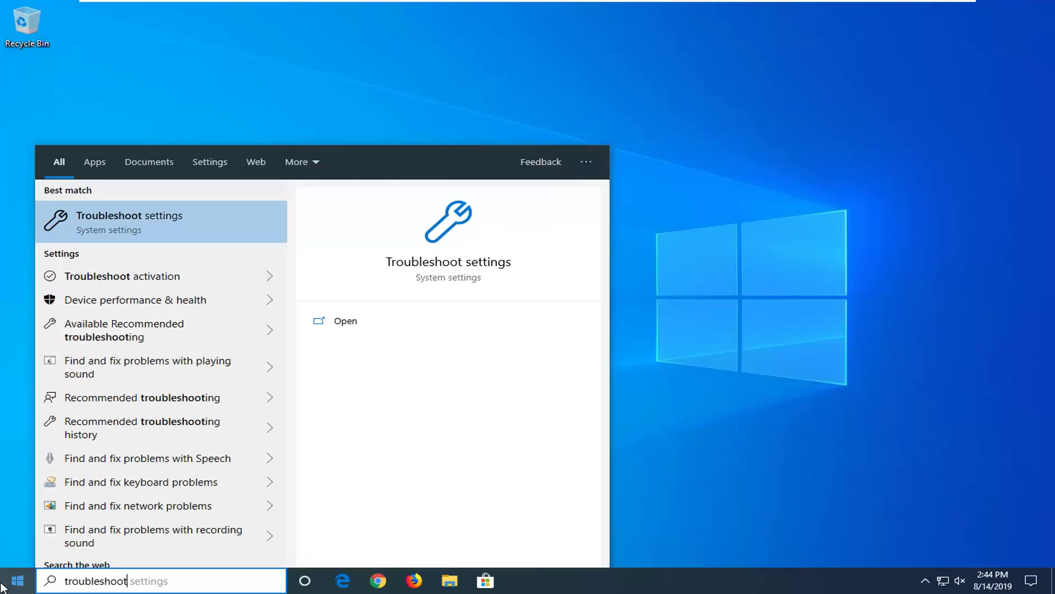
{"action": "mouse_move", "coordinate": [155, 371]}
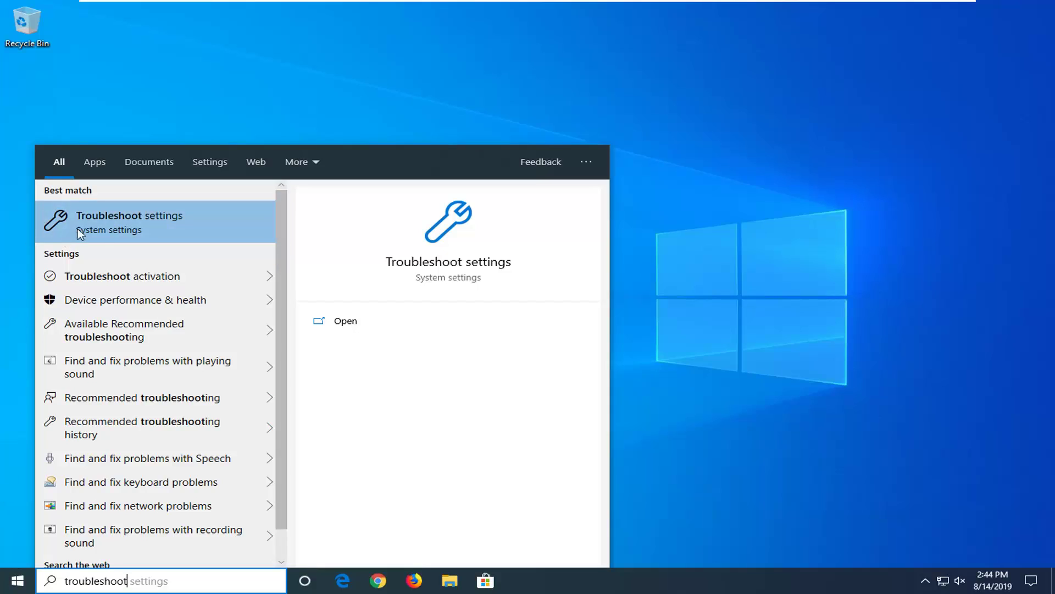
{"action": "left_click", "coordinate": [137, 224]}
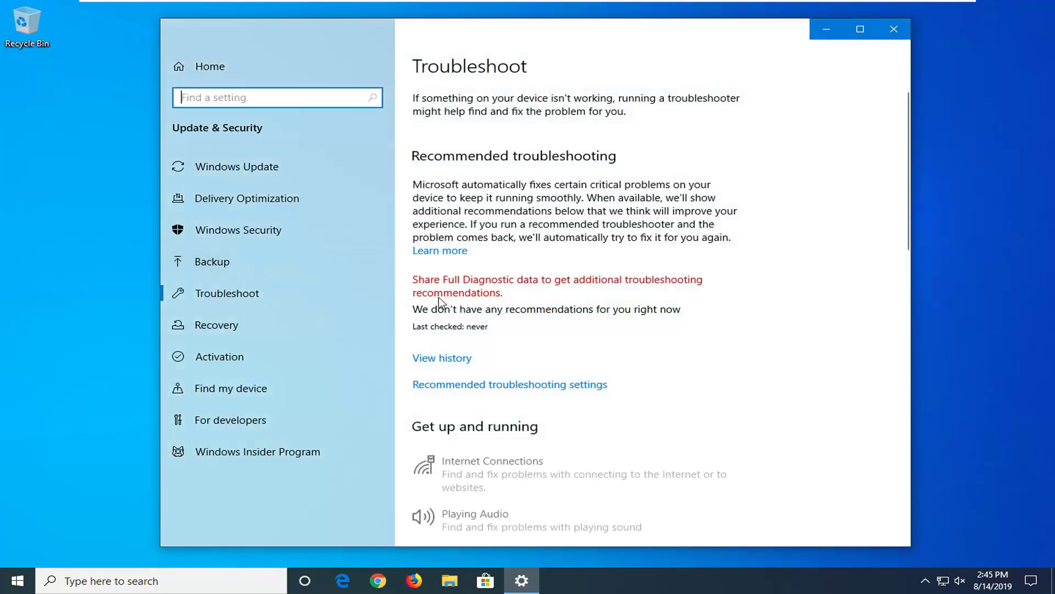
{"action": "scroll", "coordinate": [464, 421], "scroll_direction": "down", "scroll_amount": 3}
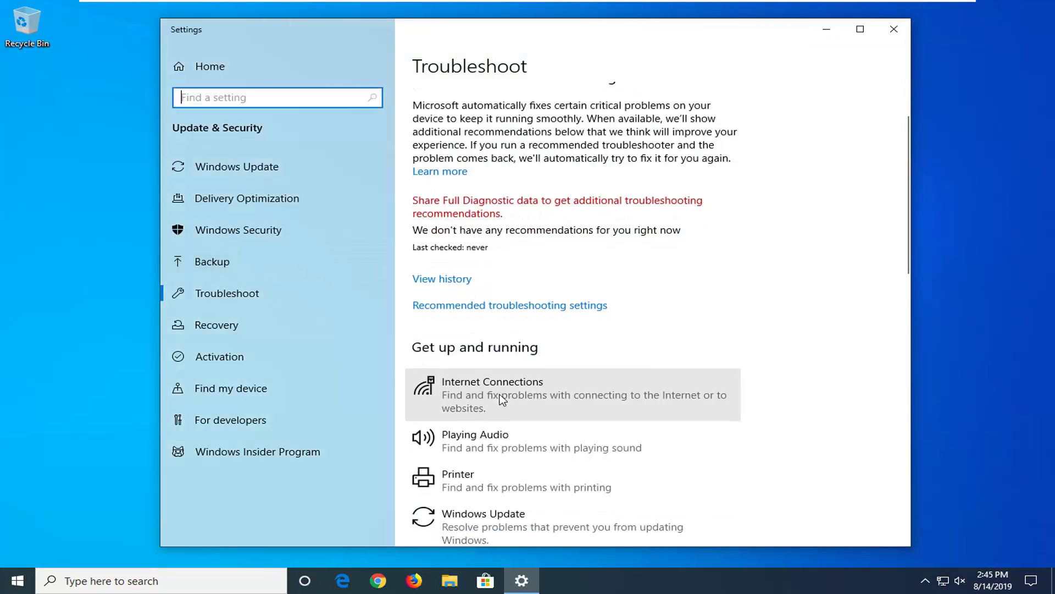
Run the Internet Connections troubleshooter with 'Troubleshoot my connection' and close it
{"action": "left_click", "coordinate": [467, 397]}
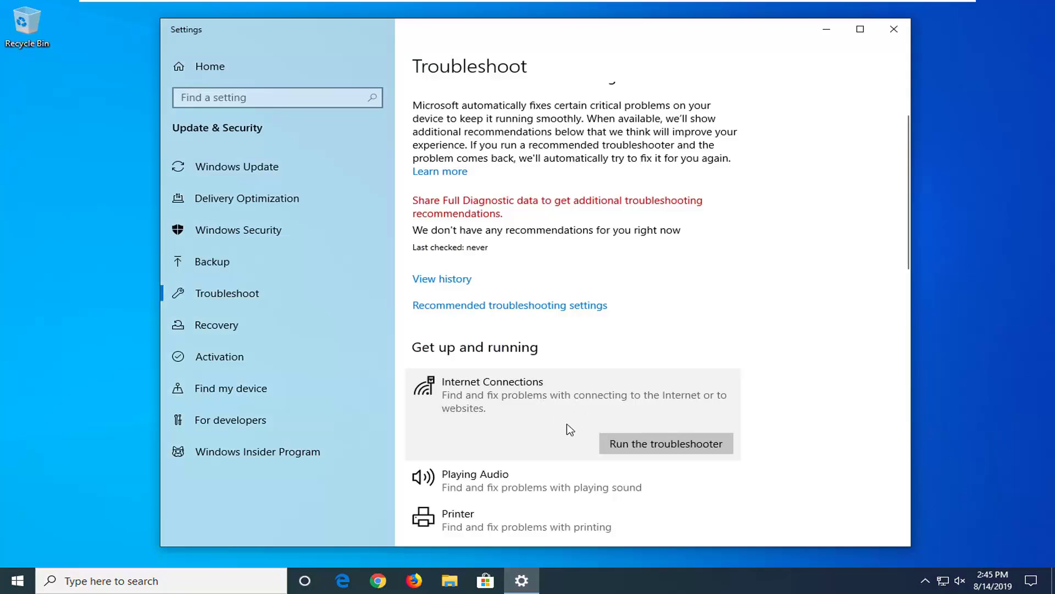
{"action": "left_click", "coordinate": [630, 444]}
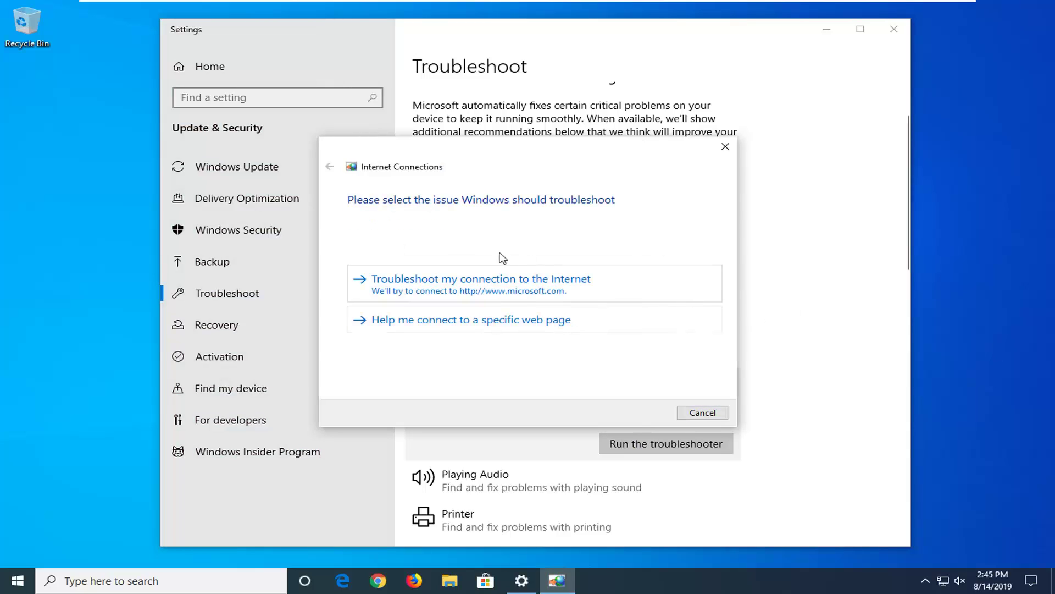
{"action": "left_click", "coordinate": [455, 292]}
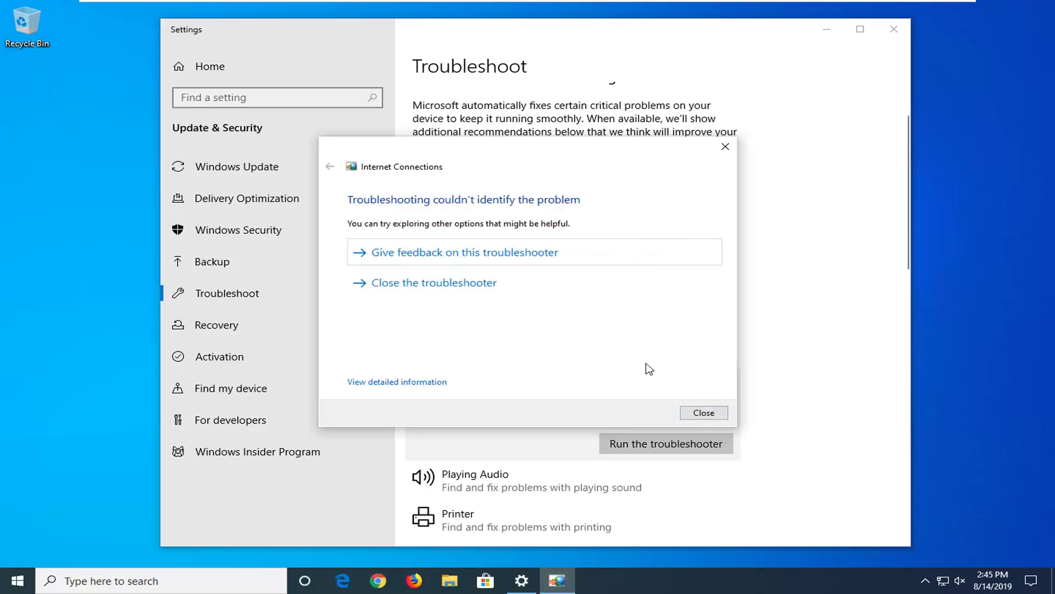
{"action": "left_click", "coordinate": [706, 415]}
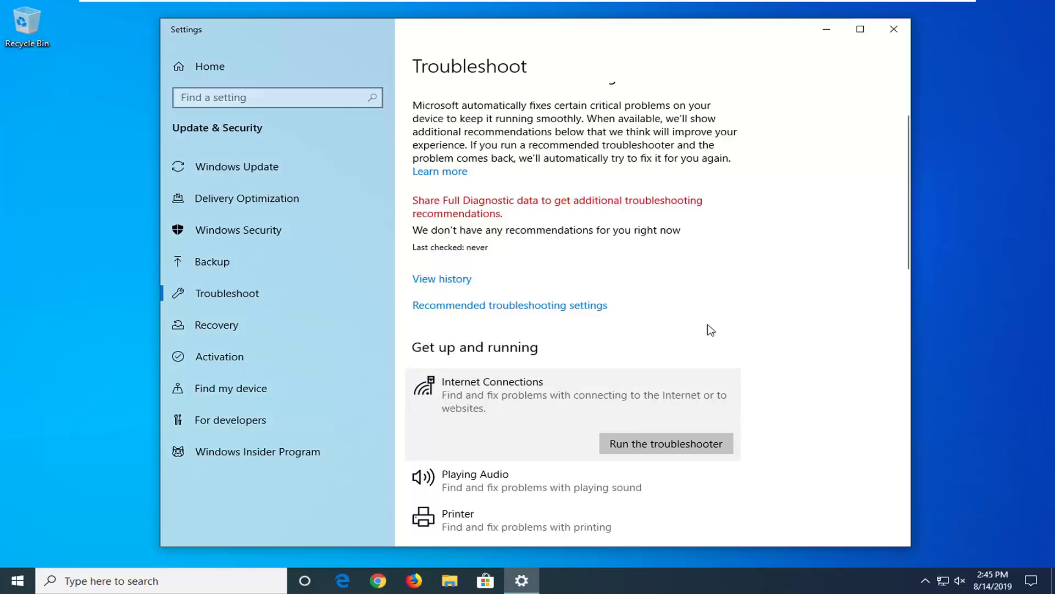
Close Settings, search 'network reset' and open the Network reset page
{"action": "left_click", "coordinate": [899, 36]}
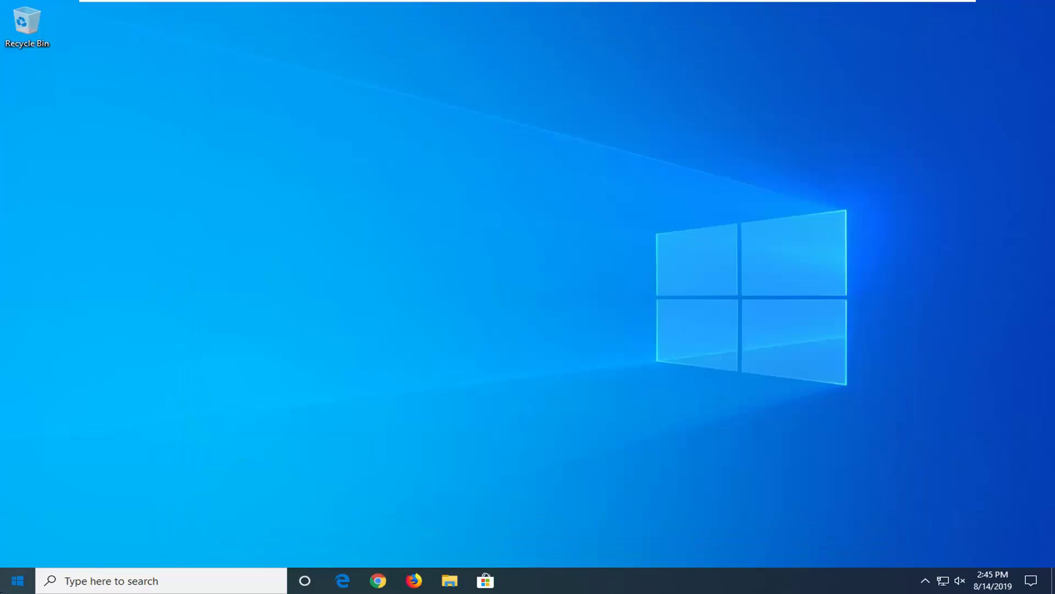
{"action": "left_click", "coordinate": [17, 581]}
{"action": "type", "text": "network"}
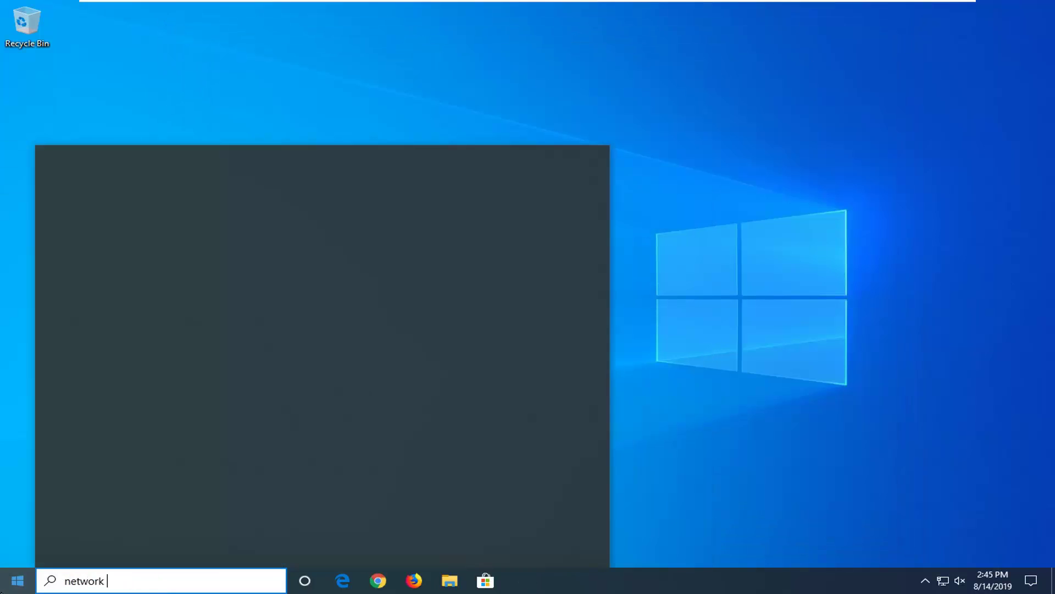
{"action": "type", "text": " reset"}
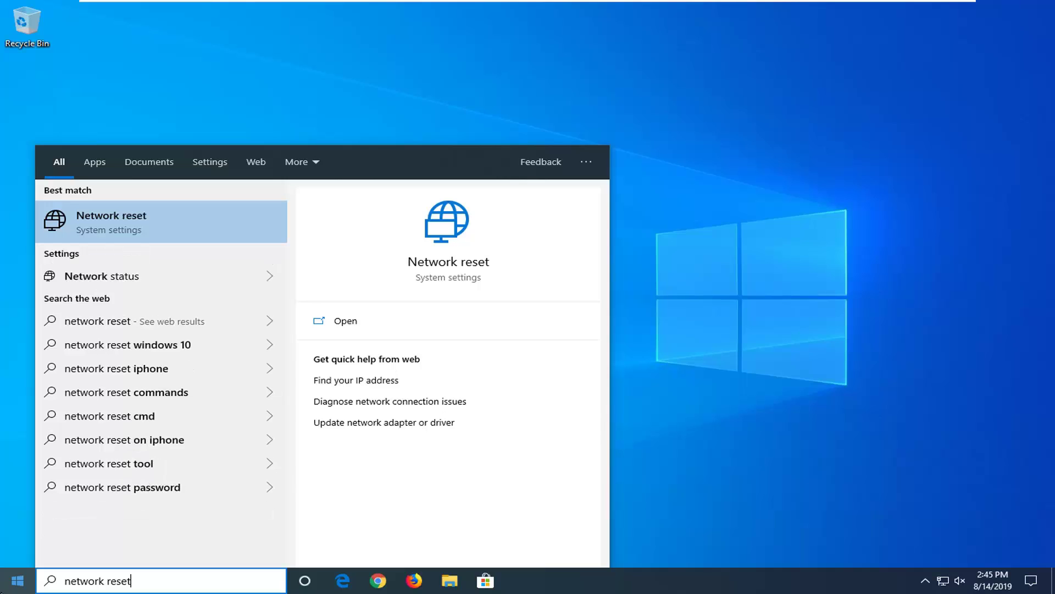
{"action": "left_click", "coordinate": [114, 224]}
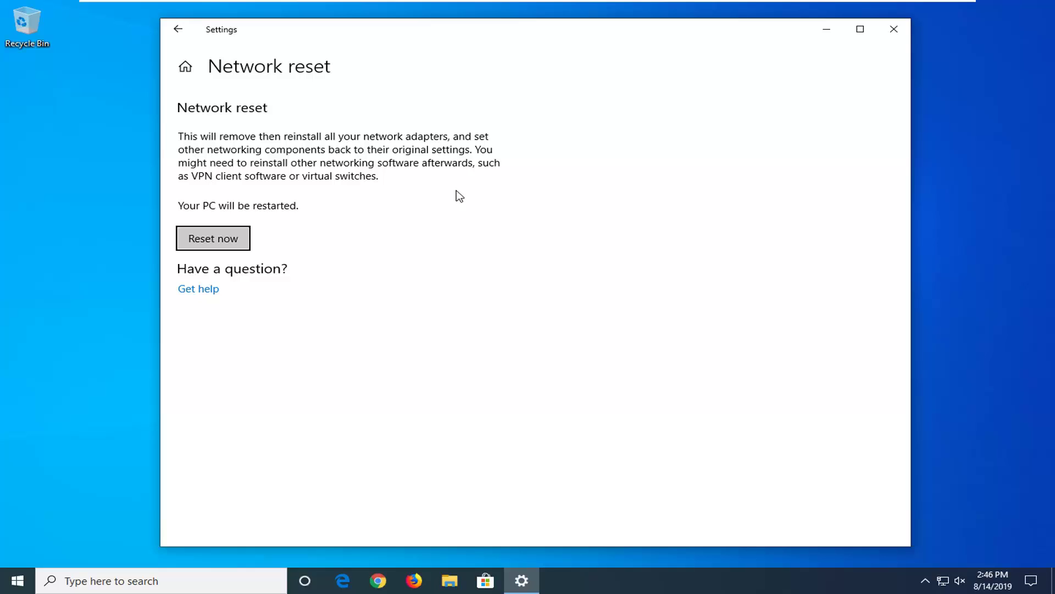
Reset the network now, confirm with Yes, dismiss the sign-out notice, and close Settings
{"action": "left_click", "coordinate": [193, 241]}
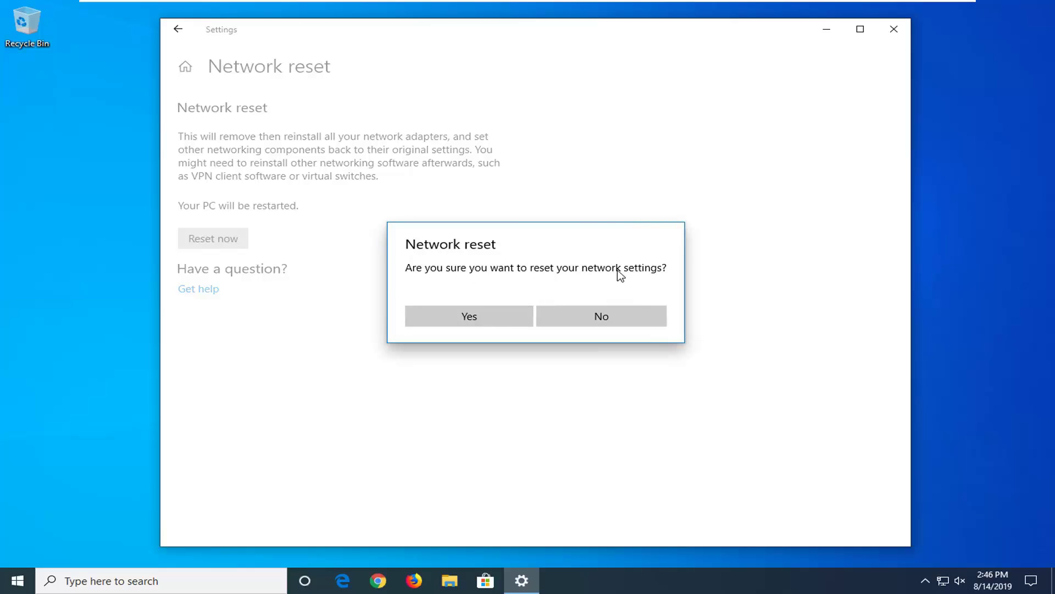
{"action": "left_click", "coordinate": [474, 324]}
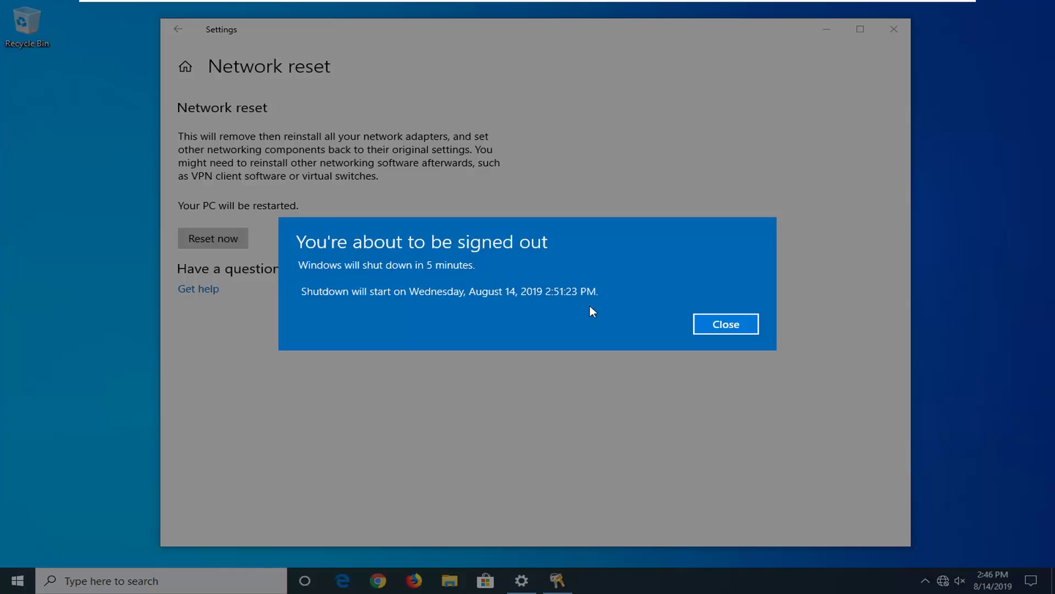
{"action": "left_click", "coordinate": [738, 327]}
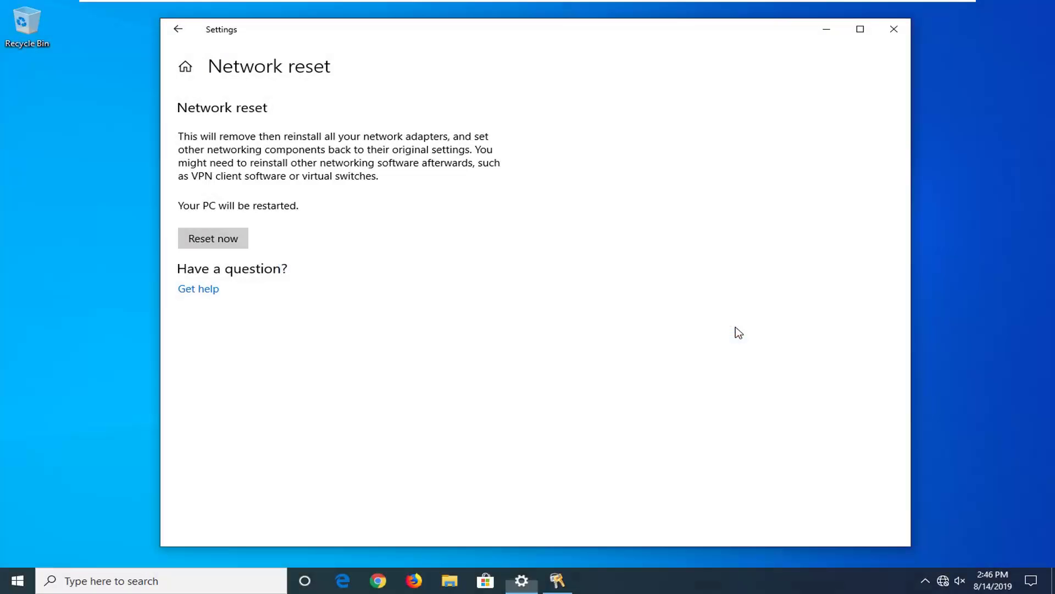
{"action": "left_click", "coordinate": [894, 29]}
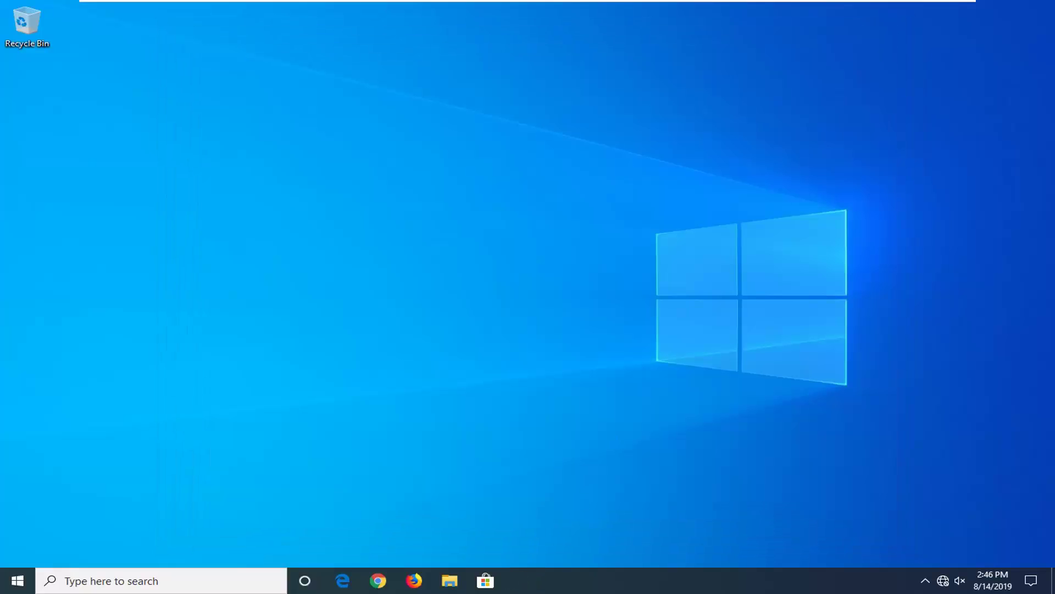